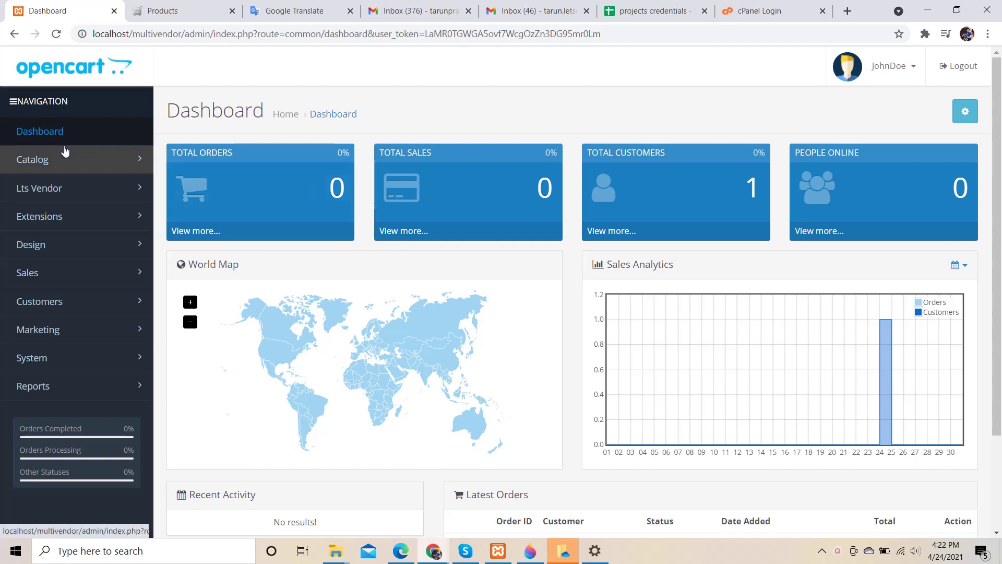
Open vendor user 1 for editing from the vendor list in the Lts Vendor catalog.
click(72, 196)
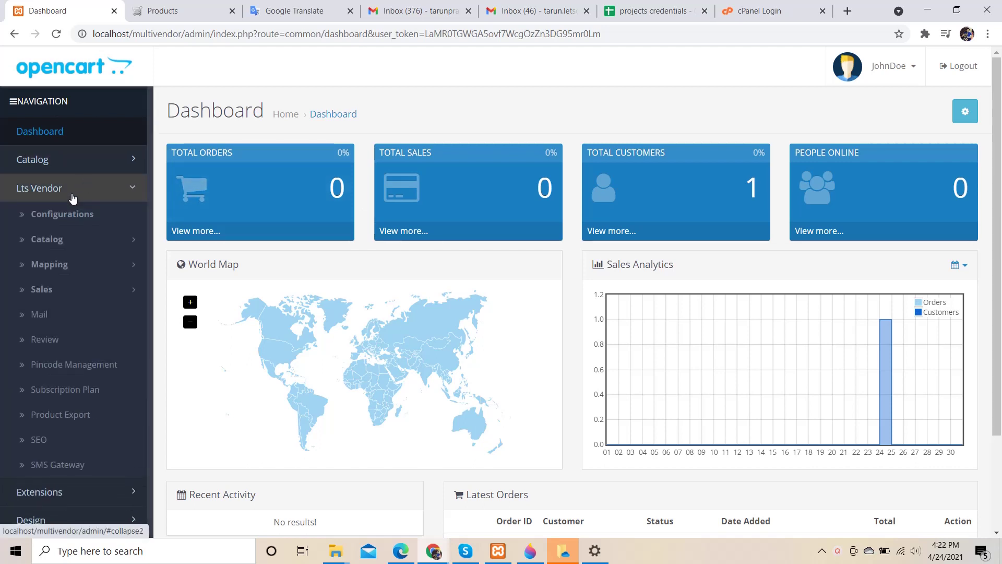
click(88, 242)
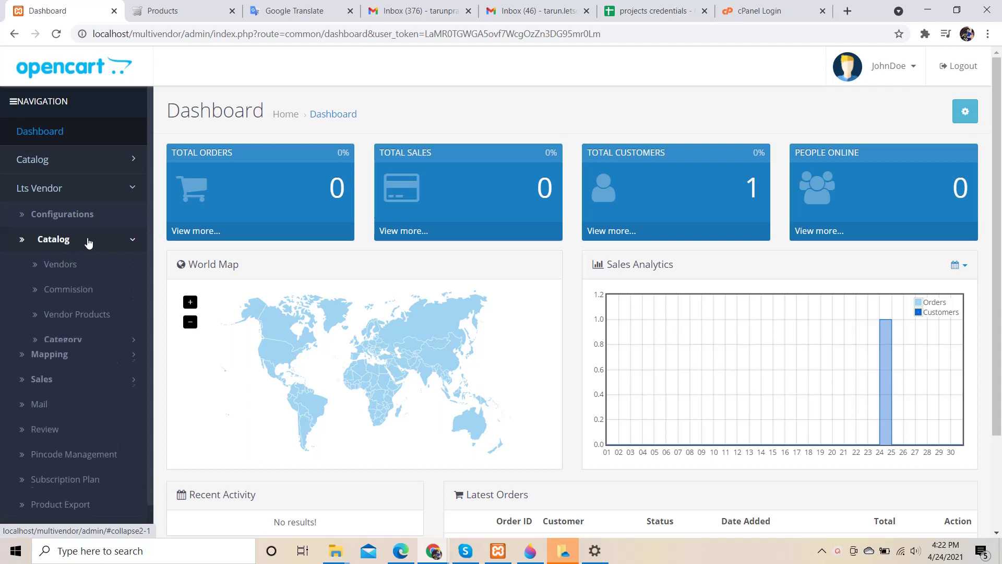
scroll(78, 228, down, 1)
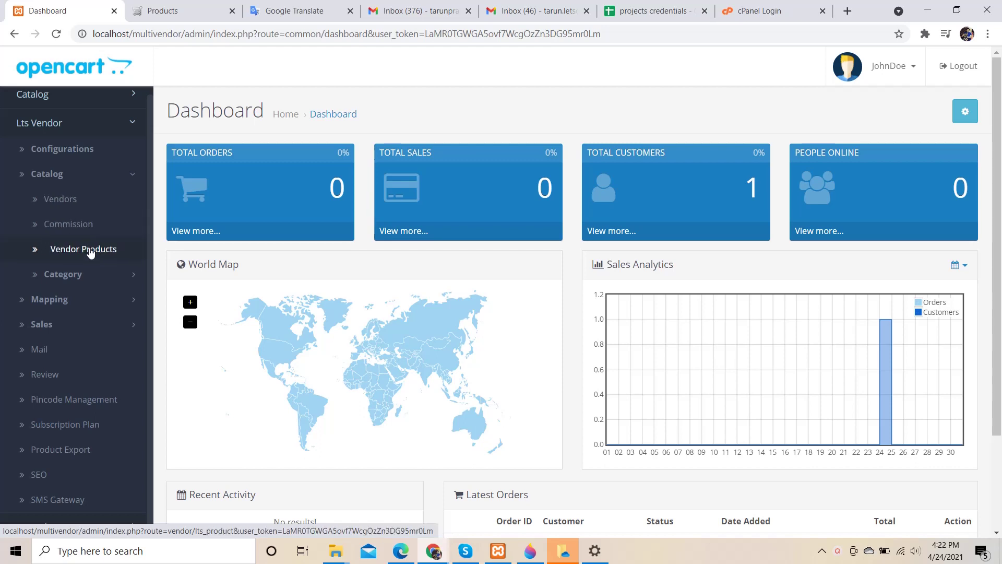
click(81, 200)
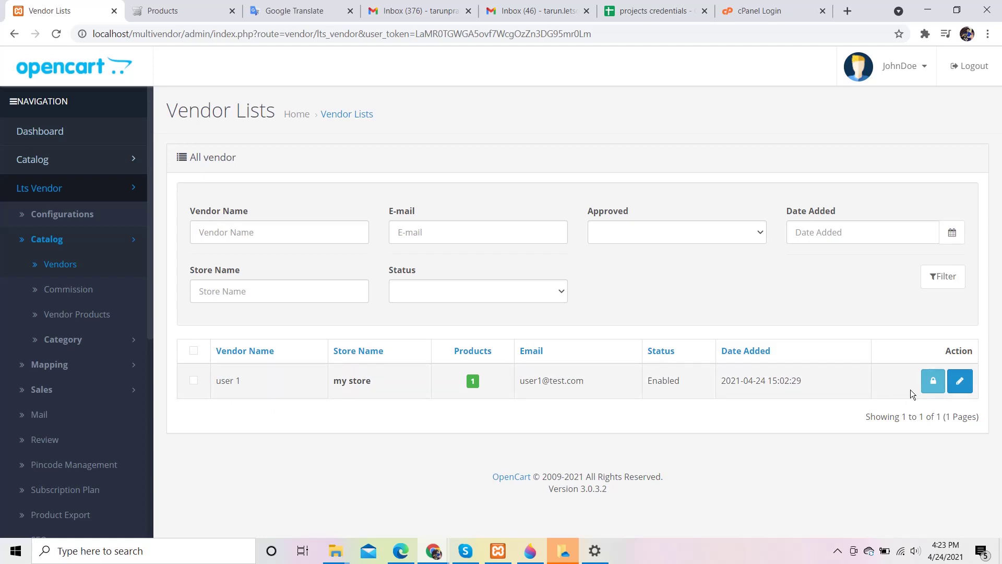
click(960, 382)
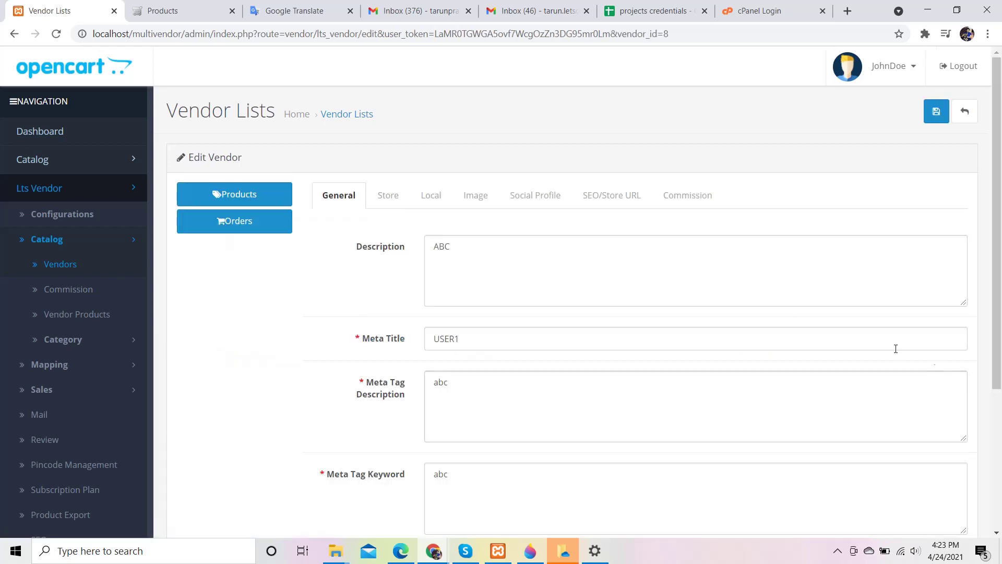
Look through the vendor's General, Store, Local, Image, Social Profile, SEO/Store URL and Commission settings.
scroll(551, 282, down, 4)
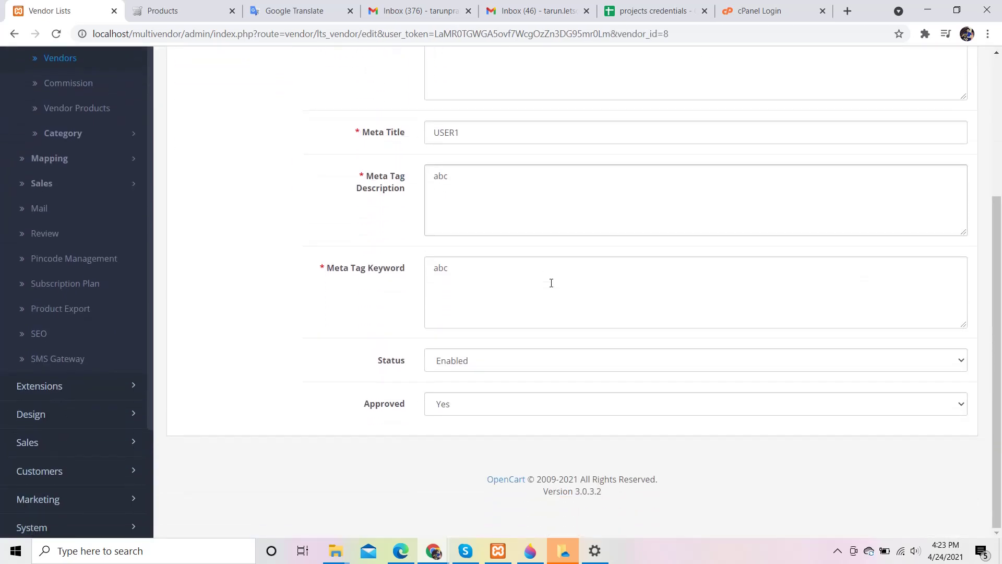
scroll(551, 283, up, 4)
click(392, 188)
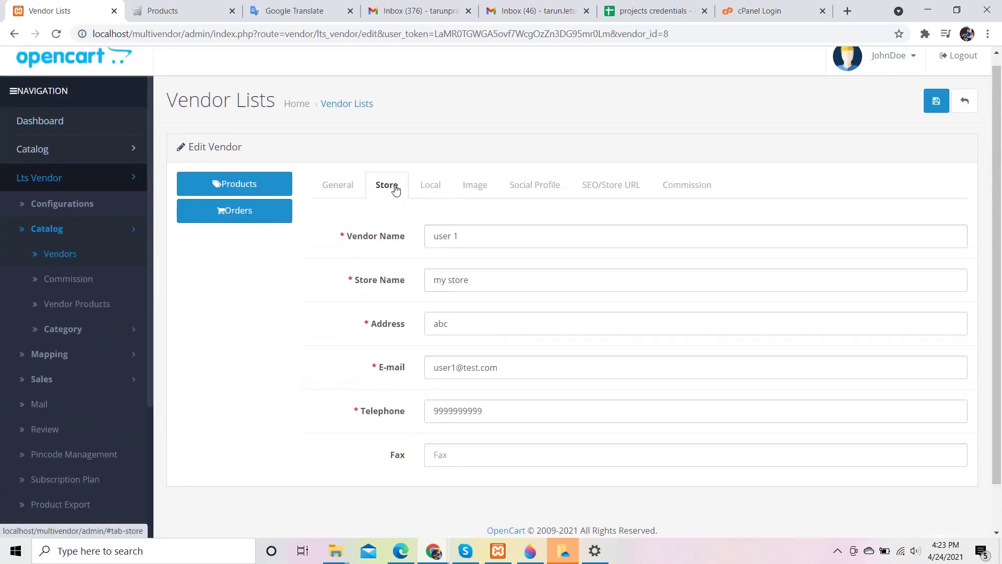
click(435, 195)
click(480, 203)
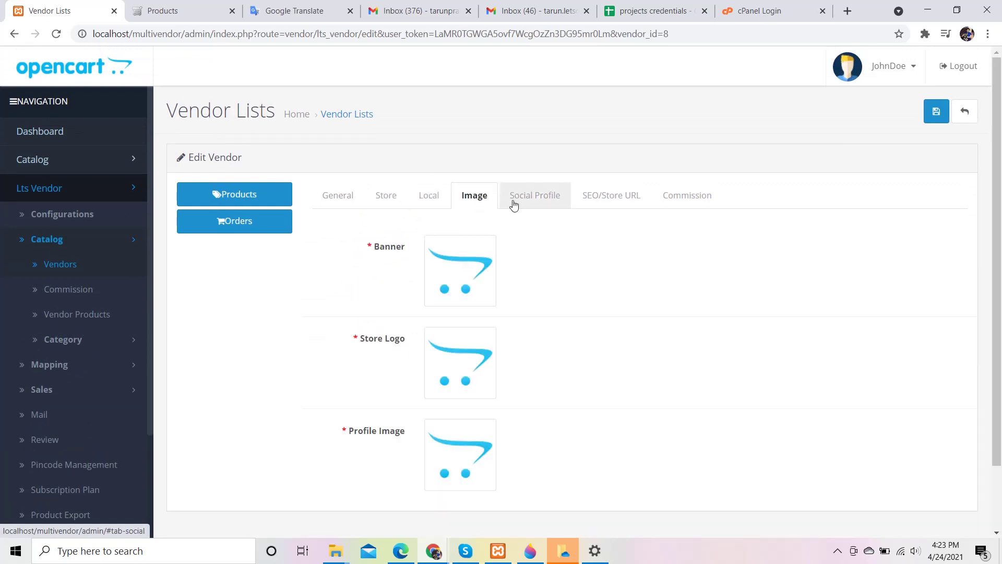
click(538, 204)
click(627, 201)
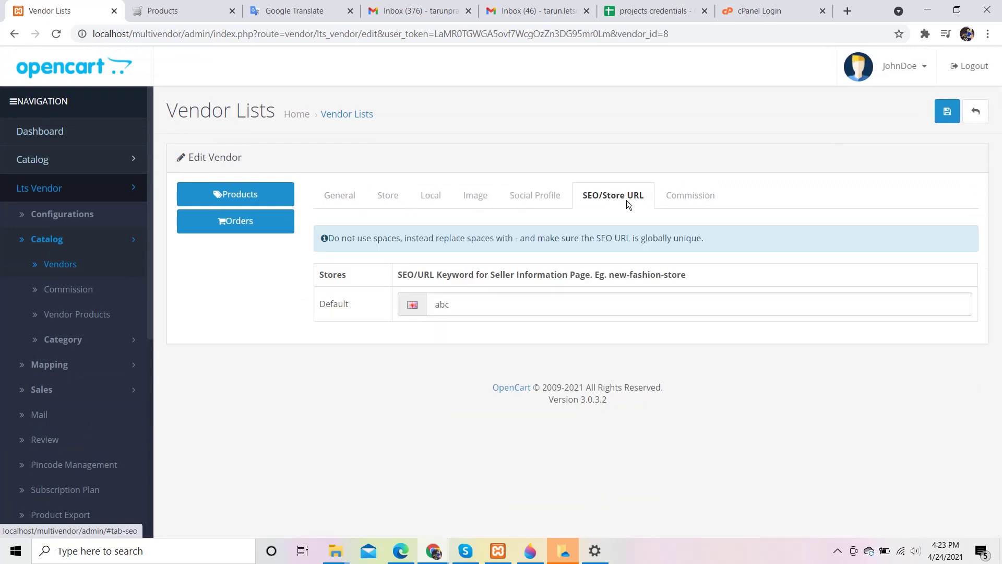
click(675, 196)
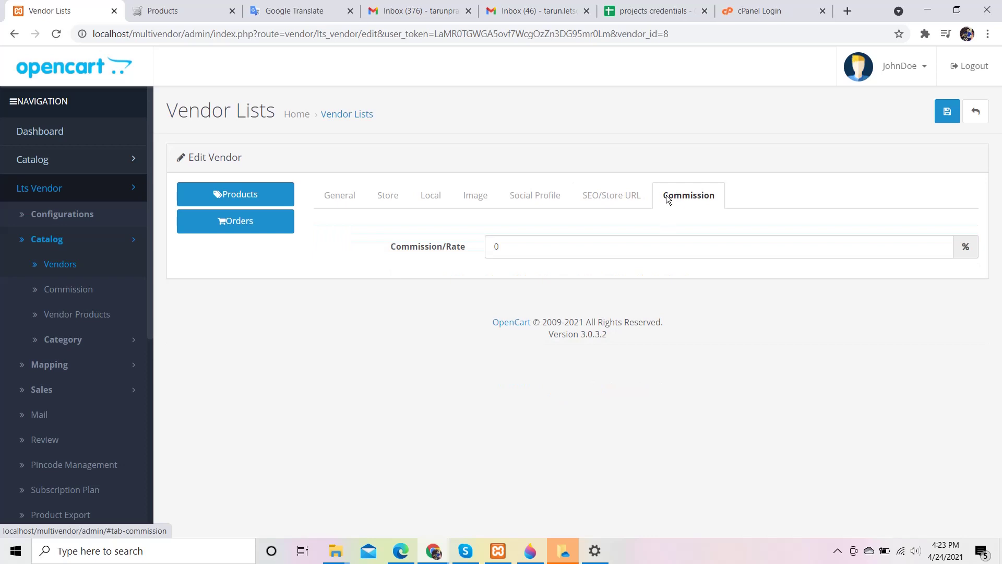
Review all of the vendor's settings once more, from General through Commission, and save the vendor.
click(351, 199)
scroll(379, 200, down, 4)
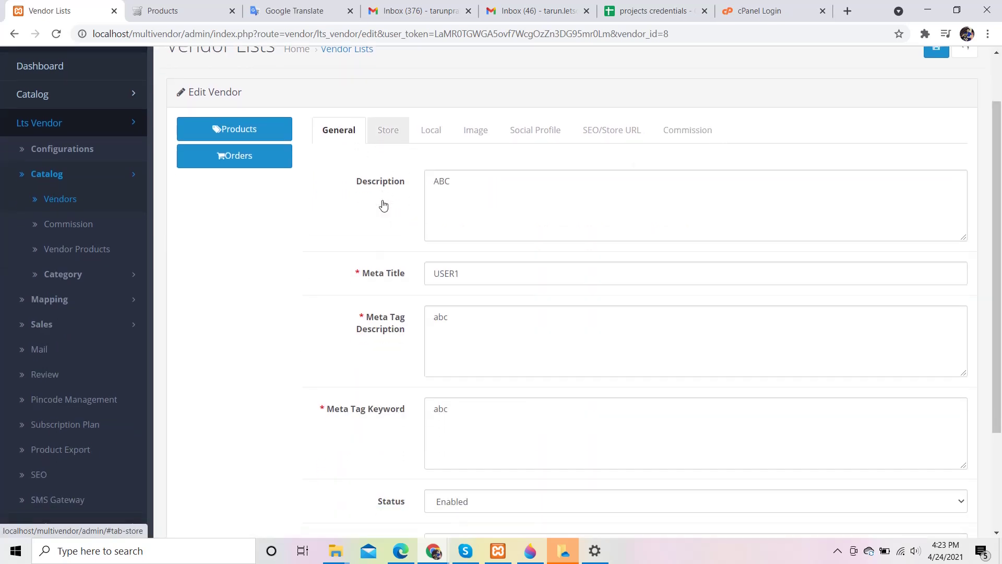
scroll(382, 200, up, 3)
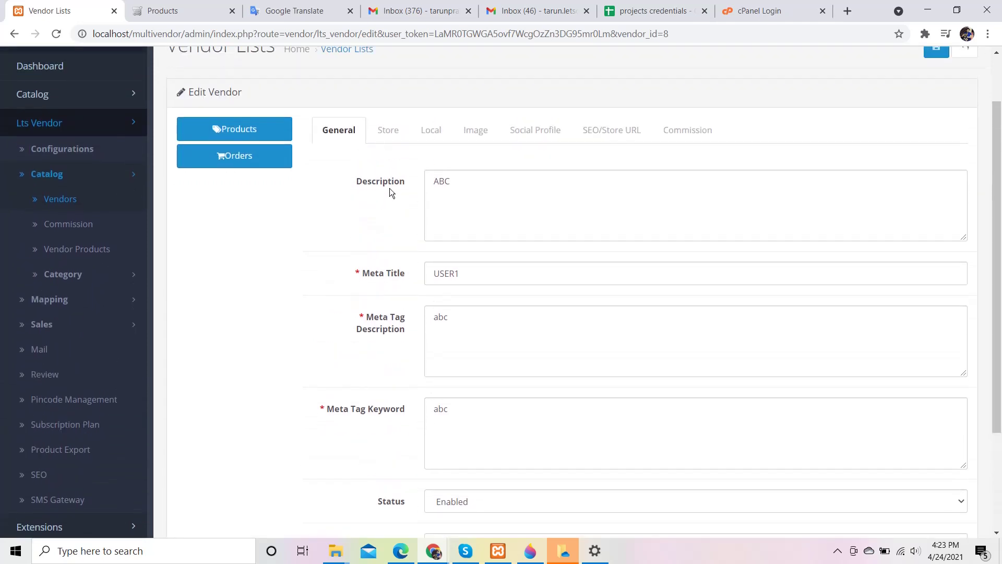
click(392, 140)
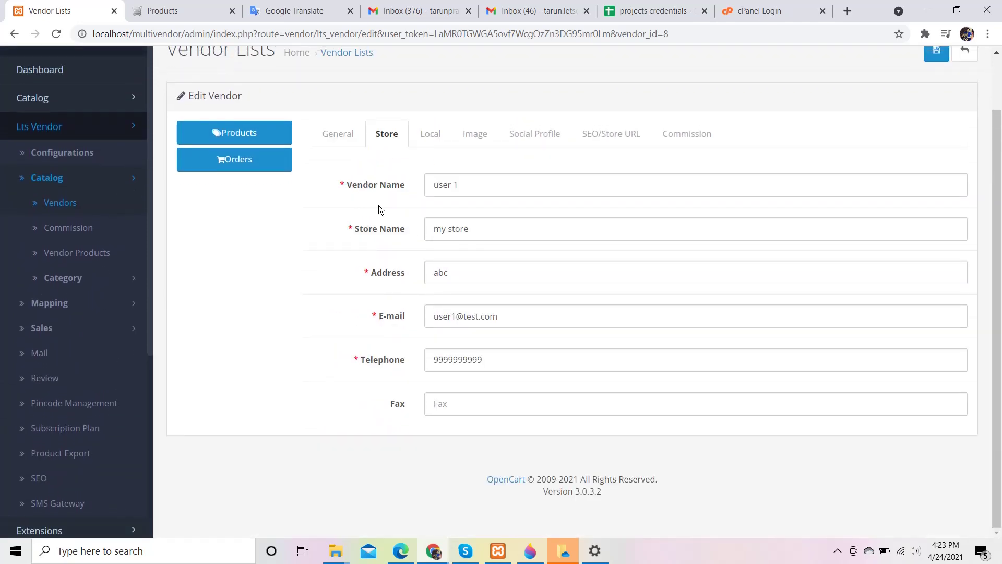
click(436, 145)
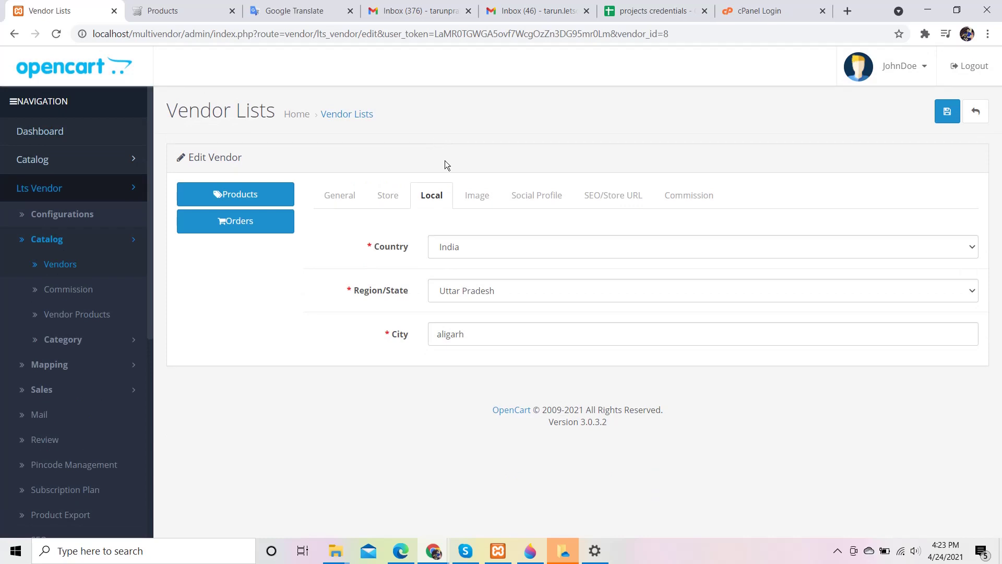
click(480, 202)
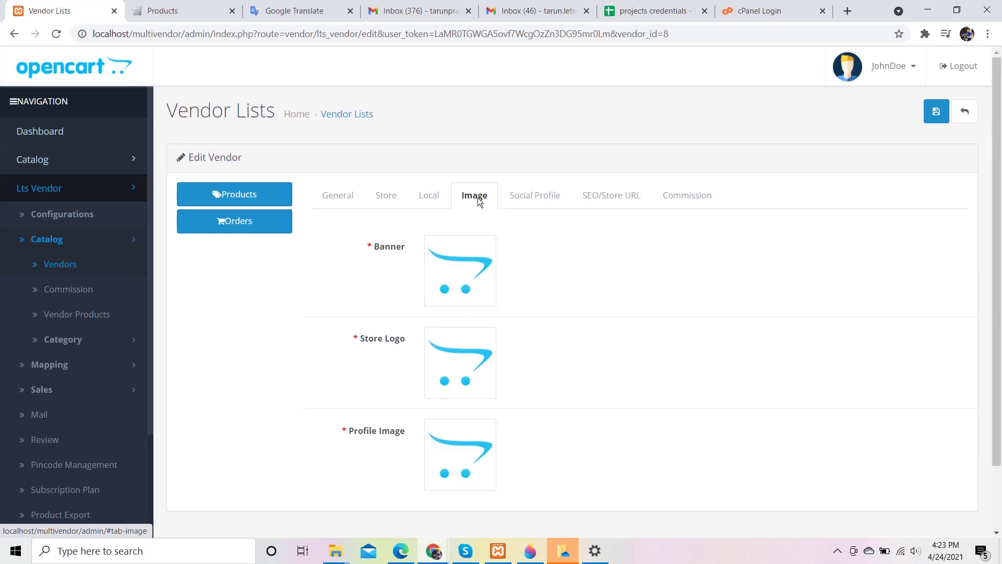
click(528, 202)
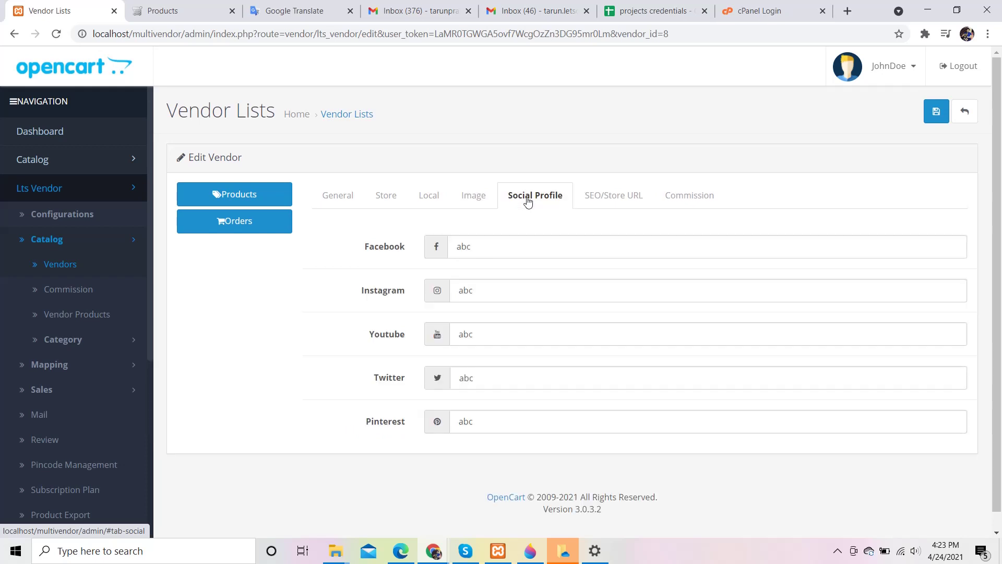
click(590, 196)
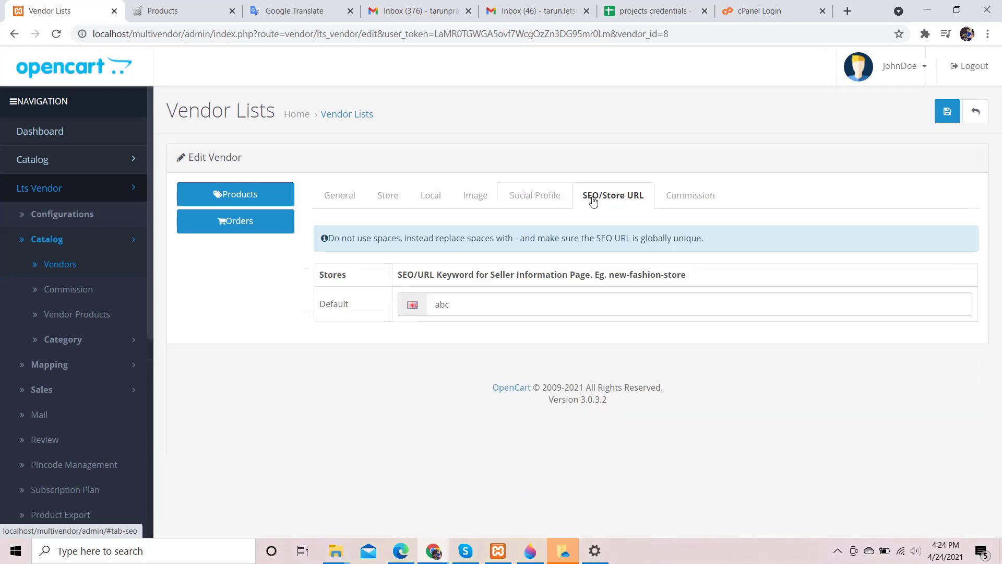
click(684, 201)
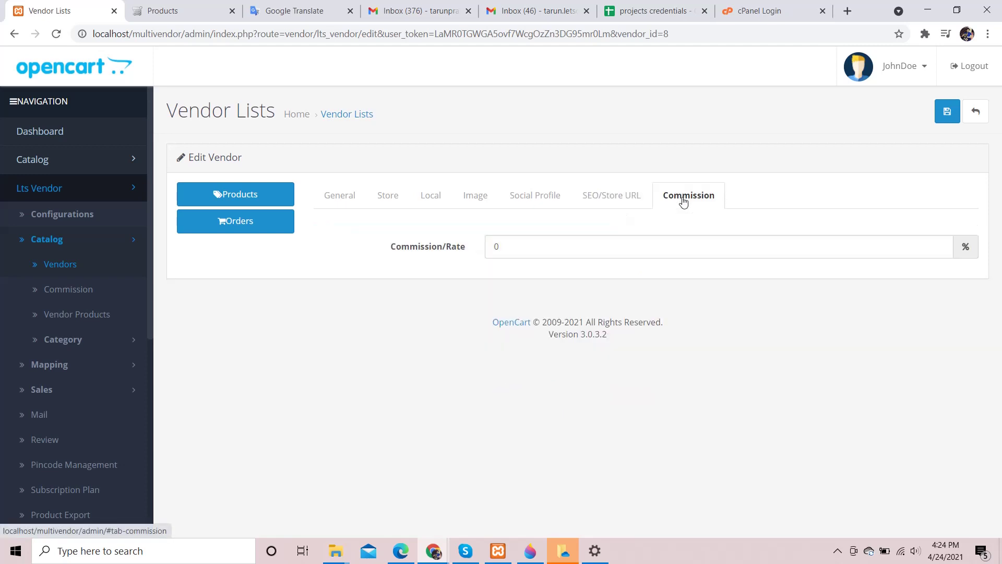
click(946, 112)
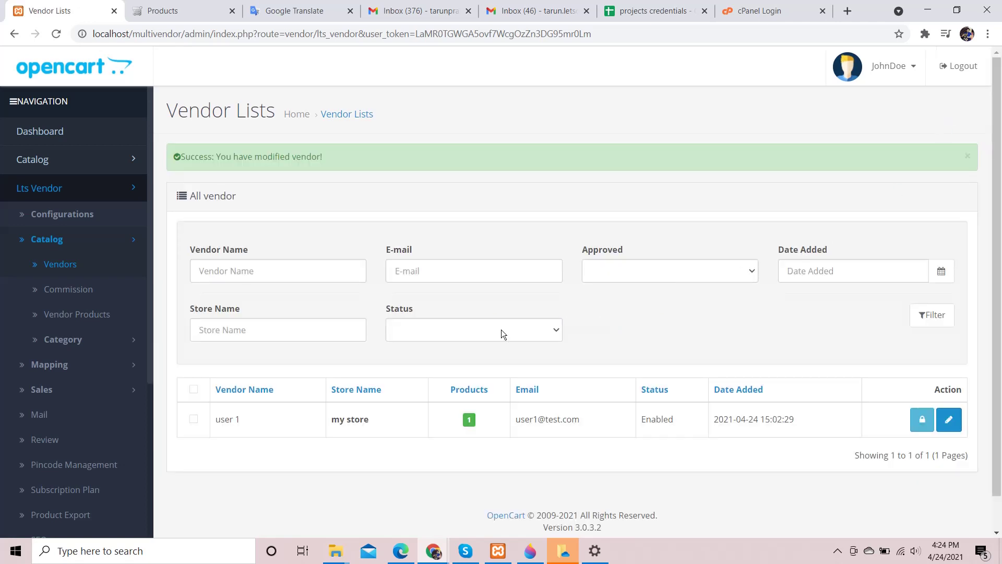
Examine the vendor commission list and the vendor products list with its filters.
click(72, 292)
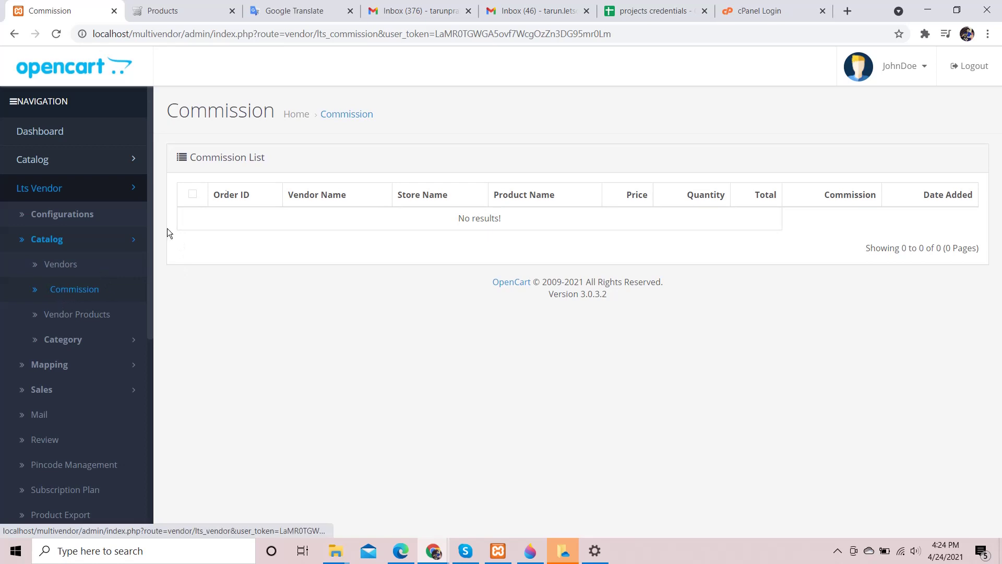
click(72, 318)
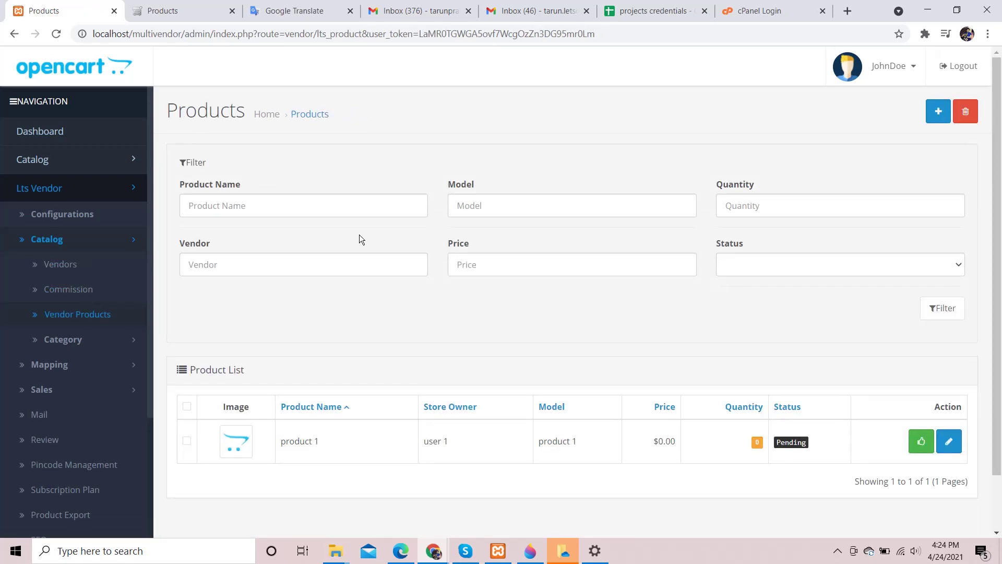
scroll(368, 234, down, 2)
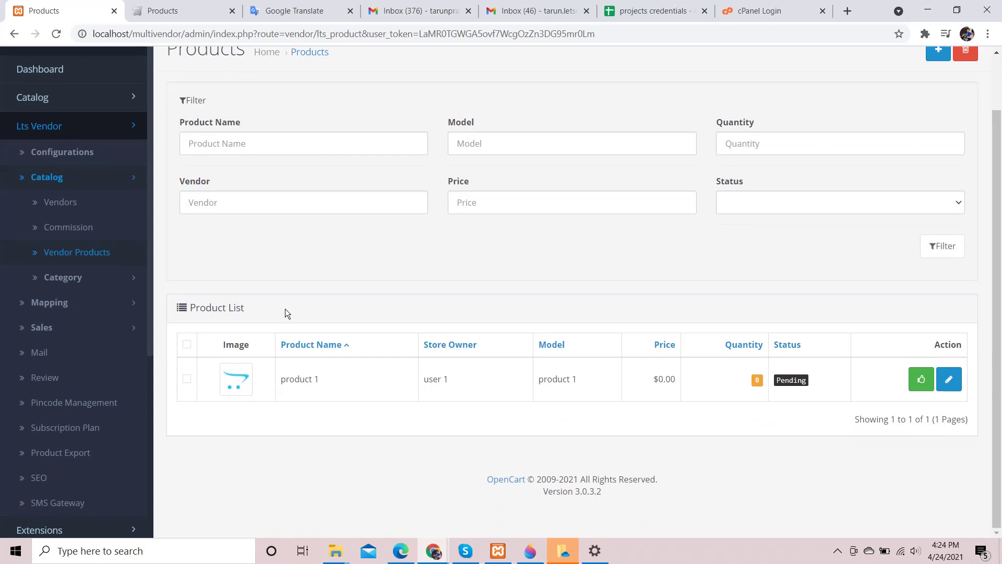
scroll(285, 312, up, 2)
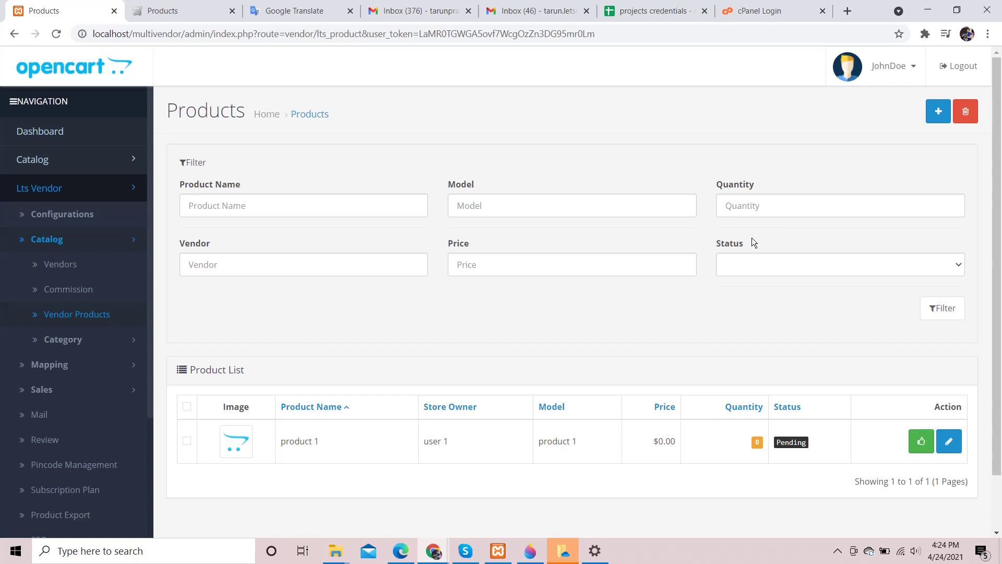
Add an assigned category entry giving vendor user 1 the Cameras category, and save it.
scroll(743, 246, down, 1)
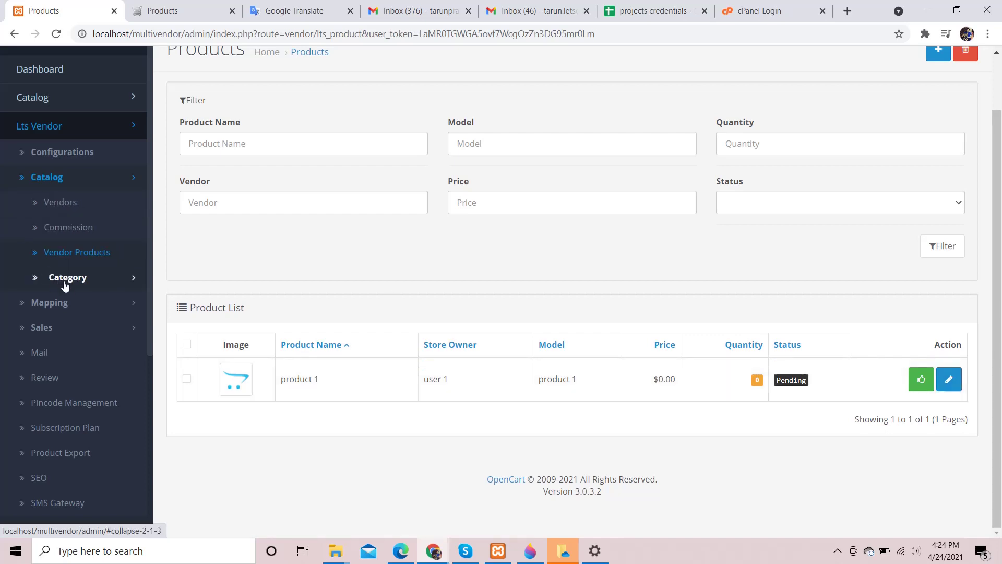
click(76, 281)
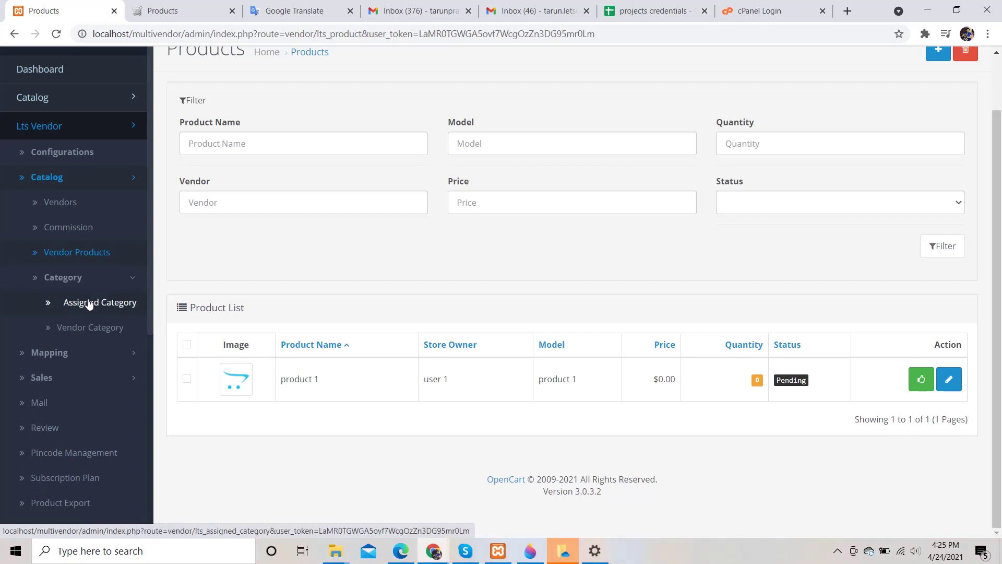
click(88, 303)
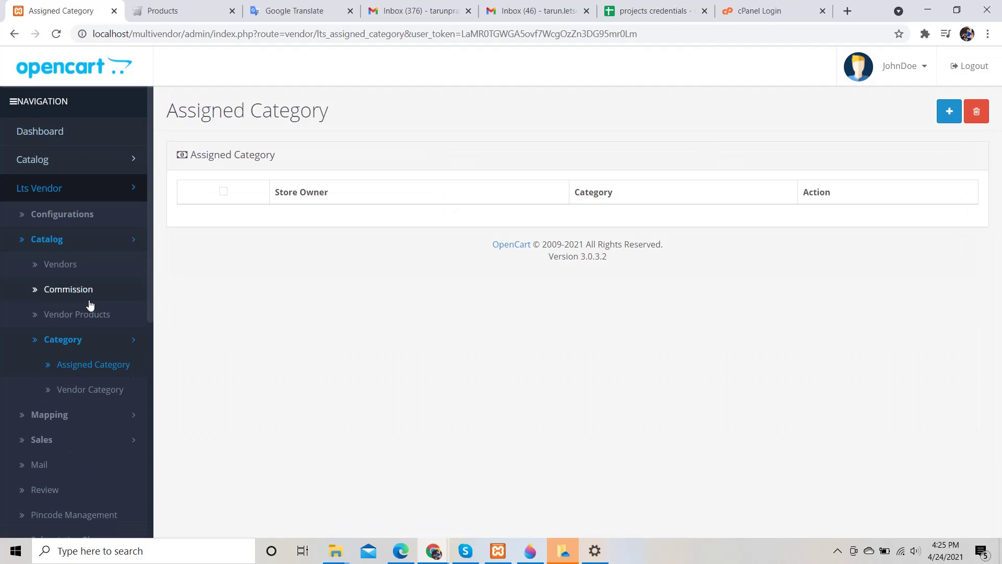
click(954, 114)
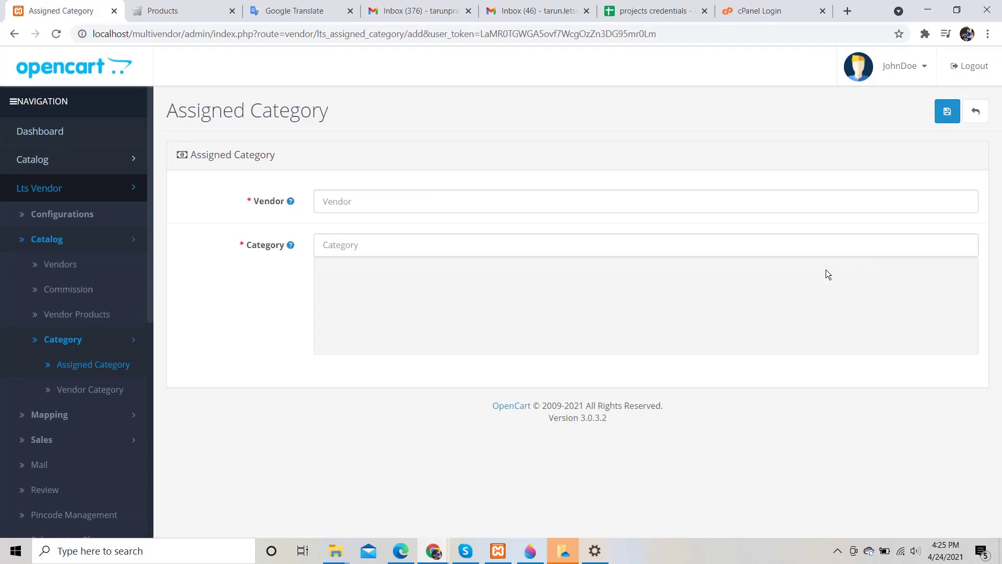
click(333, 201)
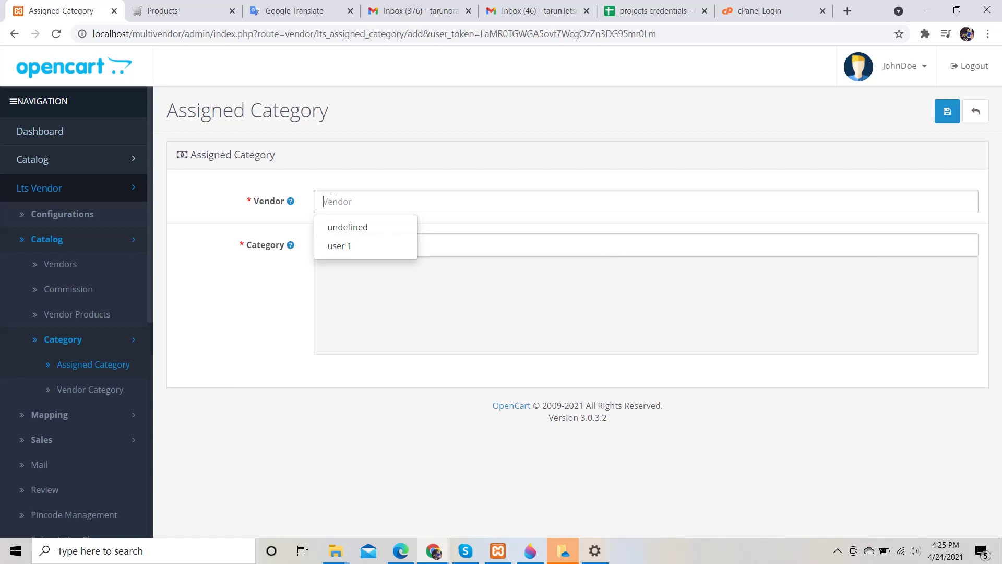
click(339, 253)
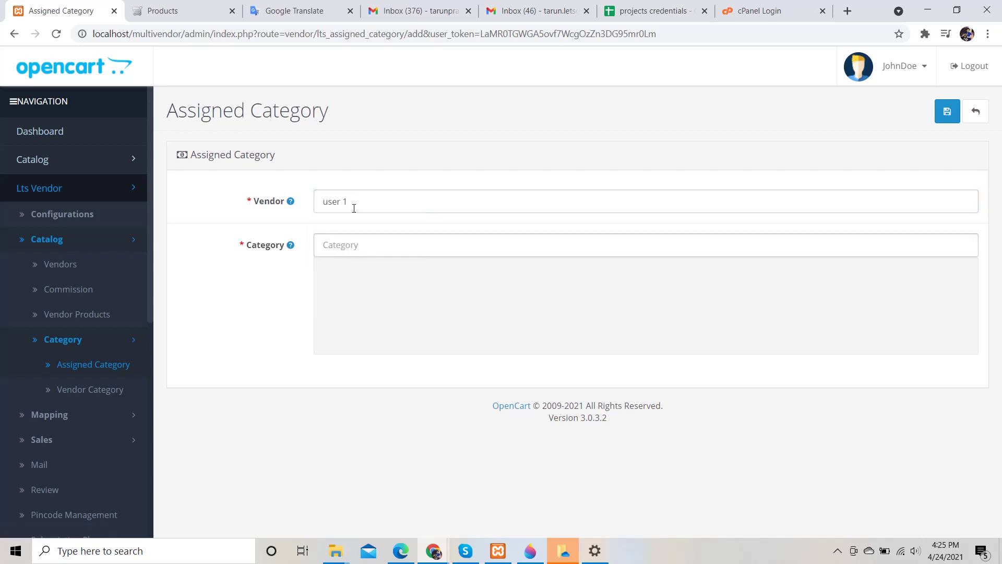
click(337, 250)
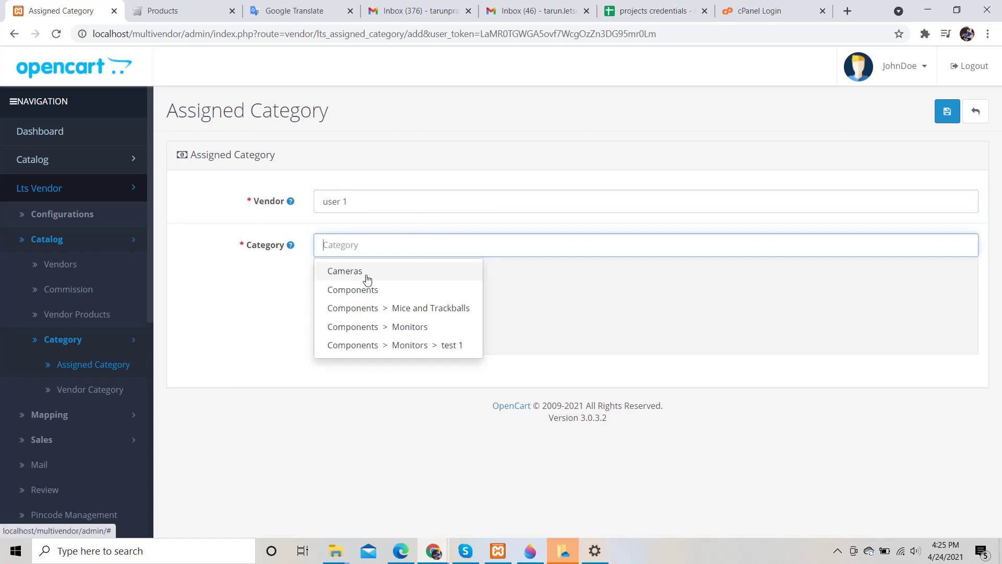
click(367, 279)
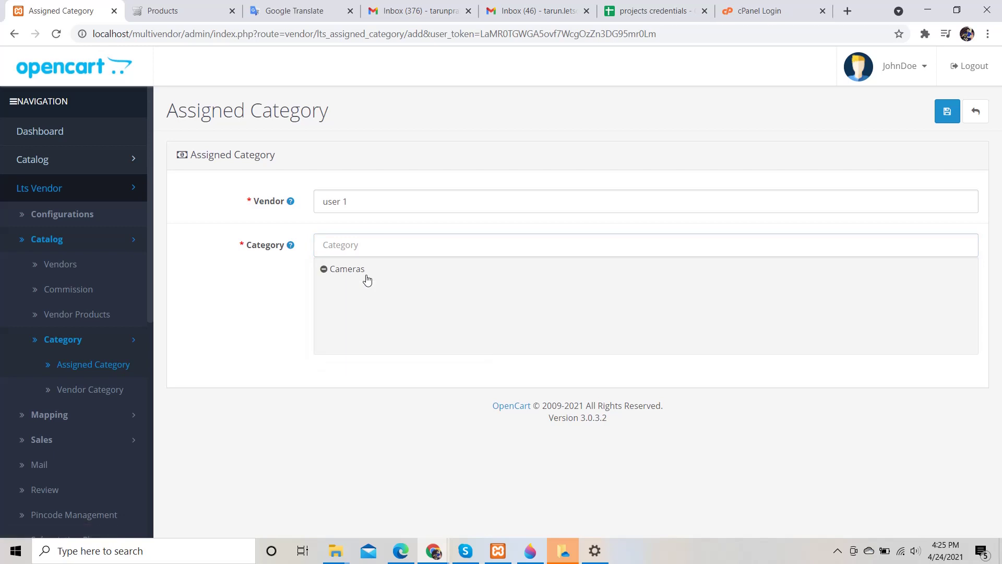
click(946, 113)
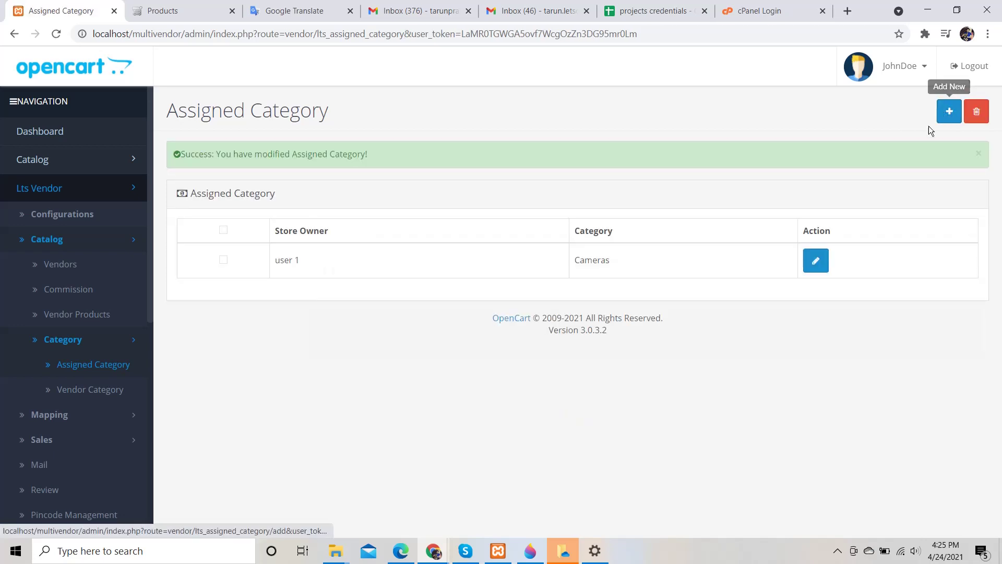
View the list of categories created by vendors.
click(82, 391)
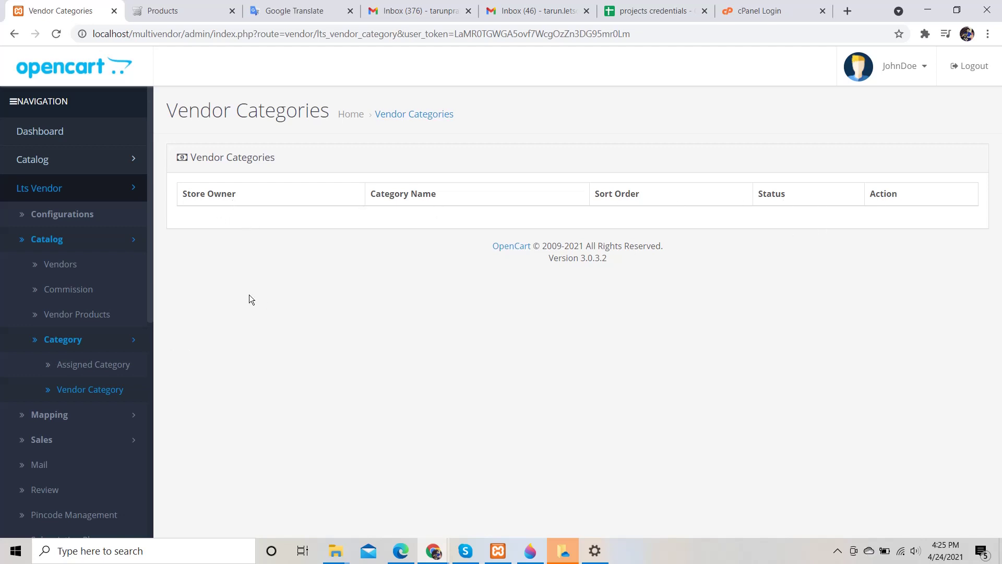
click(57, 242)
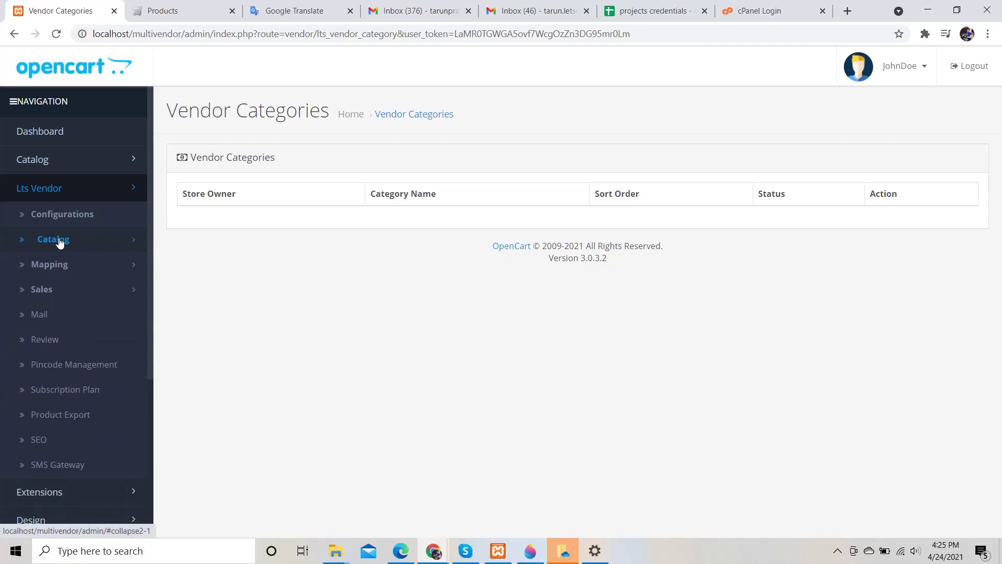
click(128, 245)
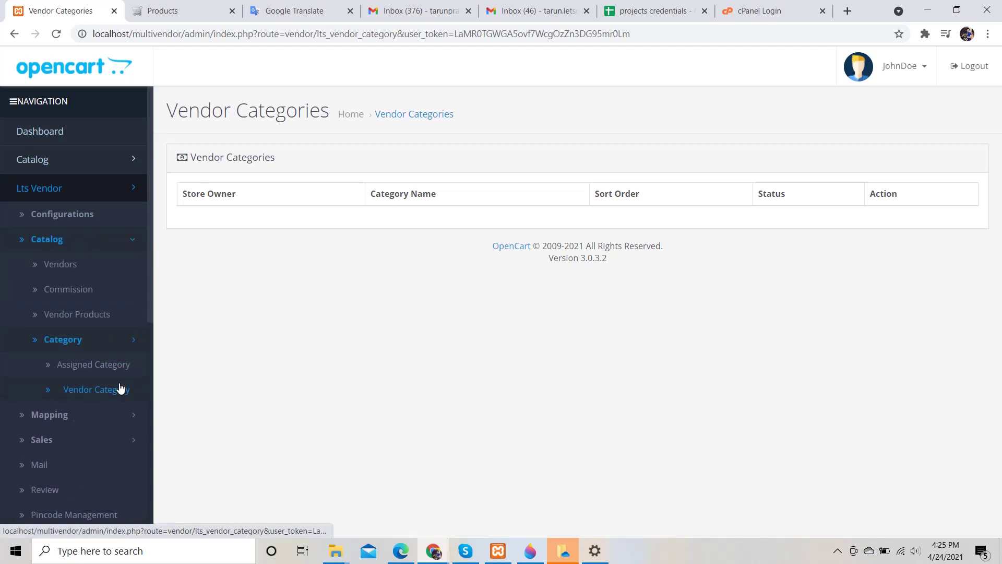